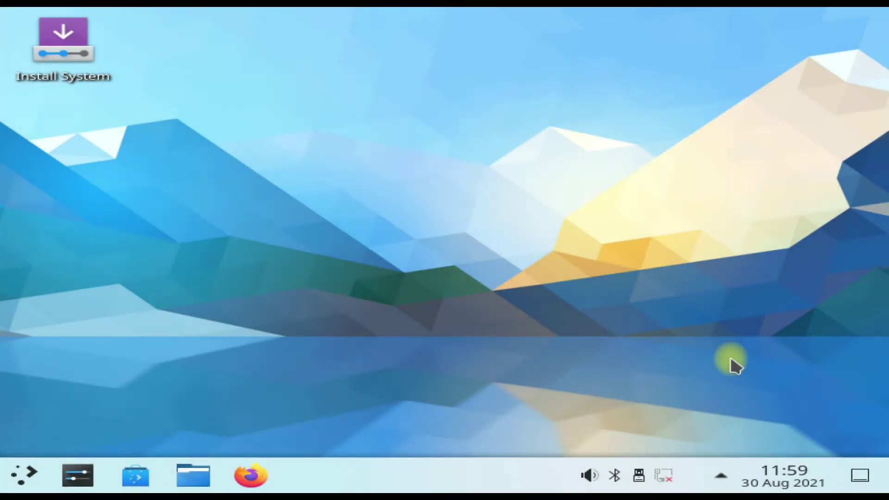
Launch the Install System shortcut and keep American English as the installer language.
{"action": "right_click", "coordinate": [60, 55]}
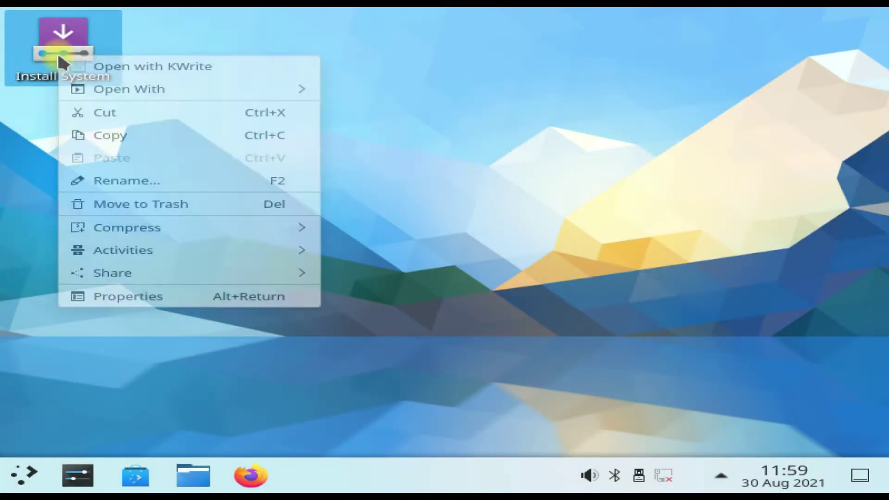
{"action": "double_click", "coordinate": [57, 52]}
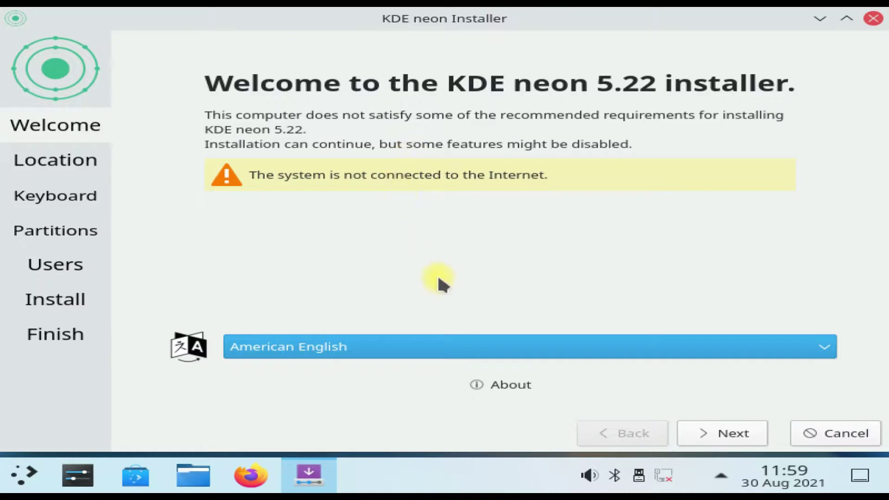
{"action": "left_click", "coordinate": [454, 348]}
{"action": "left_click", "coordinate": [447, 388]}
{"action": "left_click", "coordinate": [760, 444]}
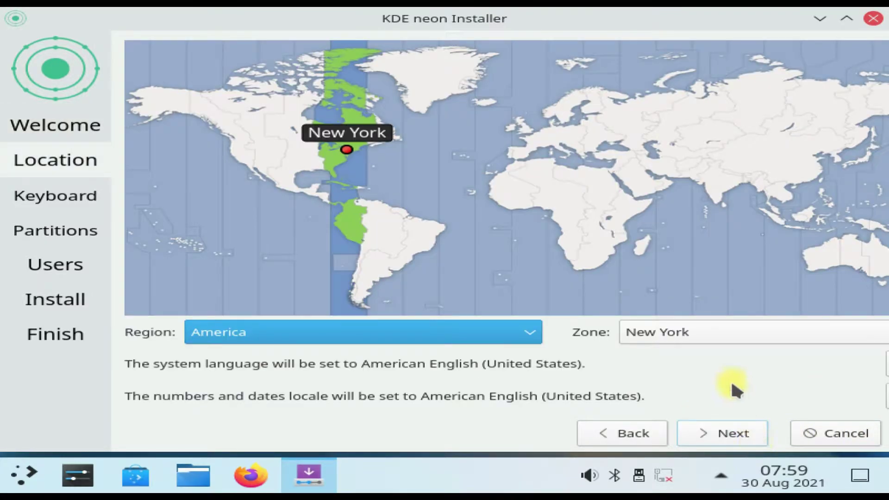
Keep the time zone set to Region America, Zone New York.
{"action": "left_click", "coordinate": [519, 332]}
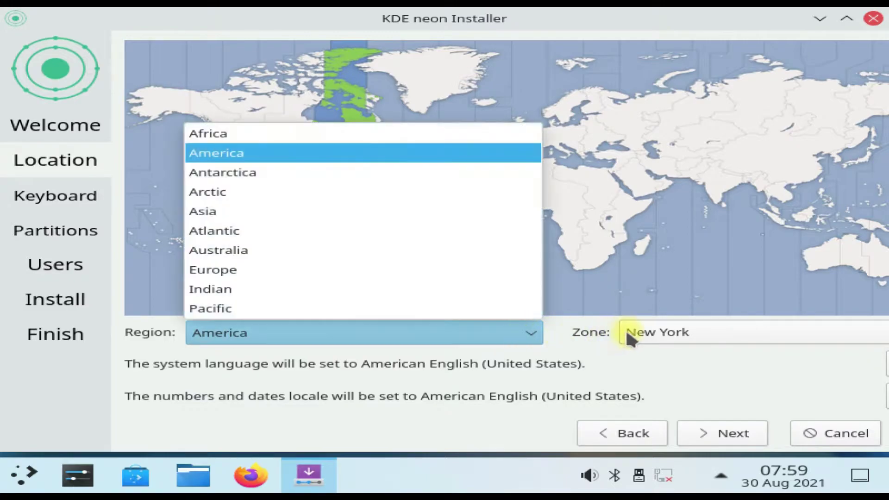
{"action": "left_click", "coordinate": [628, 332]}
{"action": "left_click", "coordinate": [635, 331]}
Choose the English (US) keyboard layout with the Default variant.
{"action": "left_click", "coordinate": [706, 438]}
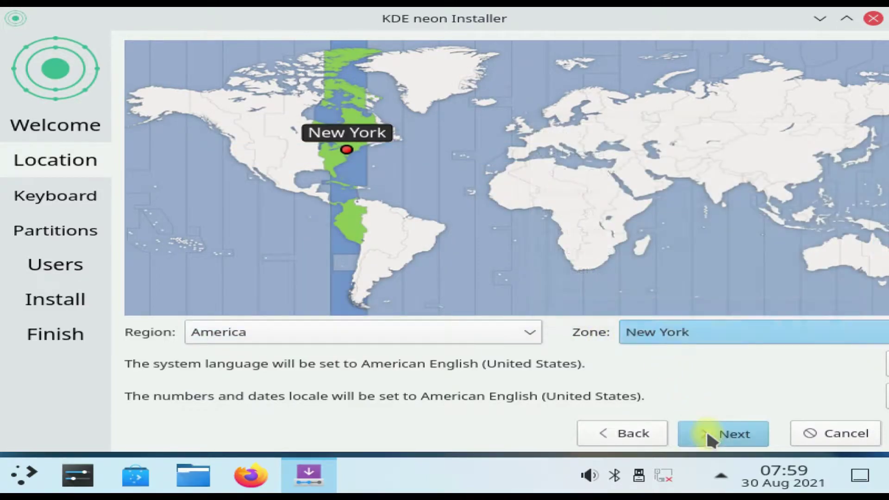
{"action": "left_click", "coordinate": [246, 358]}
{"action": "left_click", "coordinate": [543, 285]}
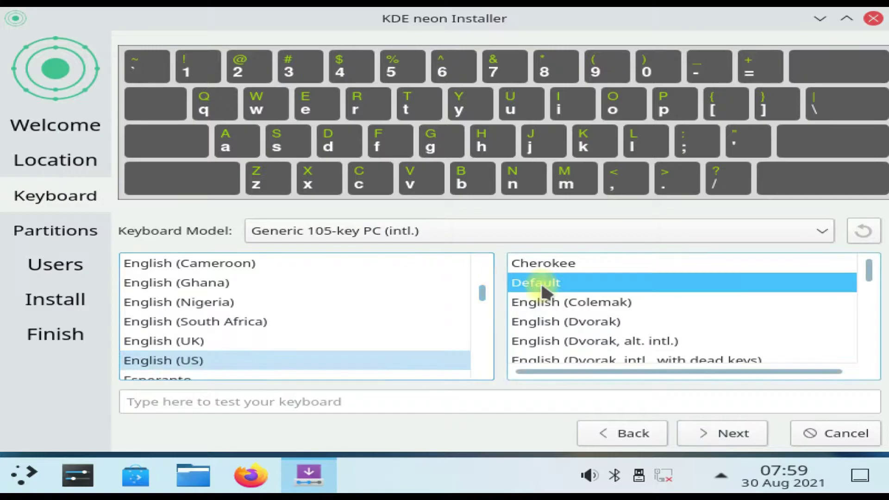
Choose manual partitioning for the 30 GiB disk.
{"action": "left_click", "coordinate": [706, 437]}
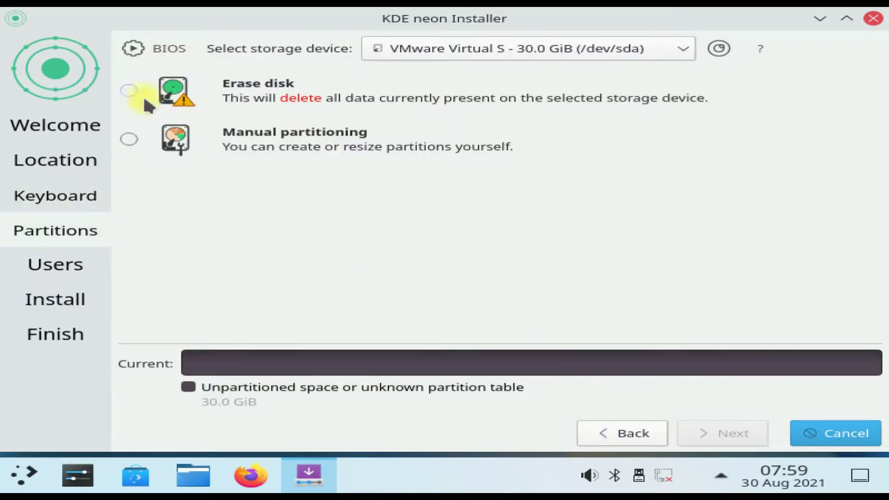
{"action": "left_click", "coordinate": [131, 138]}
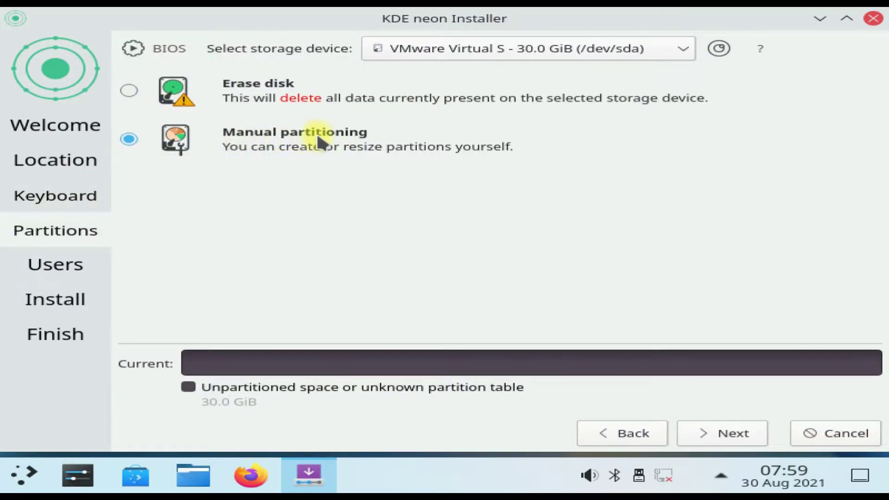
{"action": "left_click", "coordinate": [716, 437]}
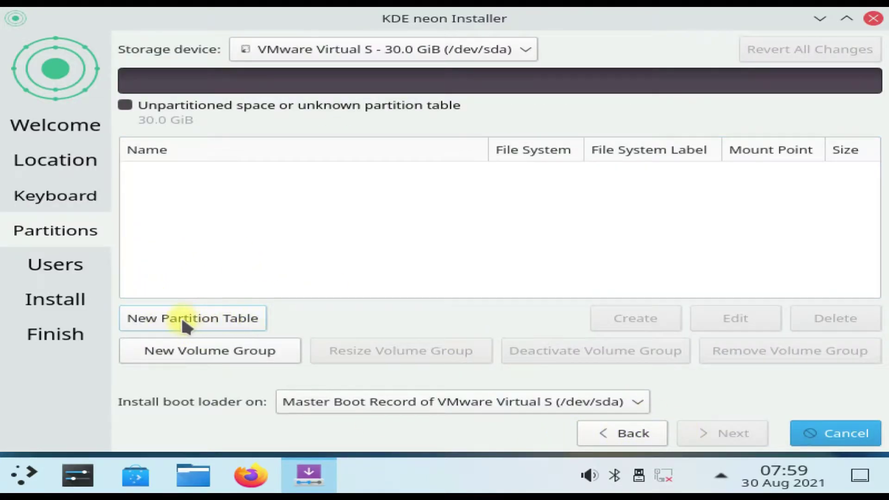
Start a new partition table on the disk with type GUID Partition Table (GPT).
{"action": "left_click", "coordinate": [213, 313]}
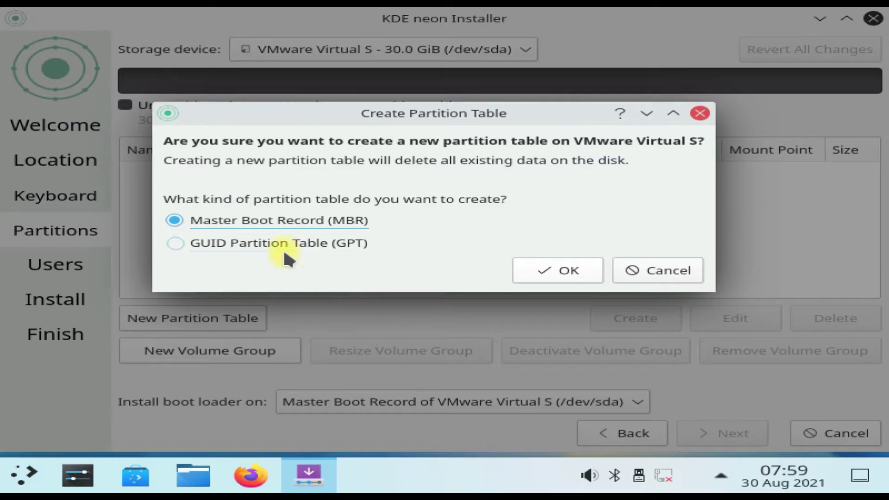
{"action": "left_click", "coordinate": [282, 248]}
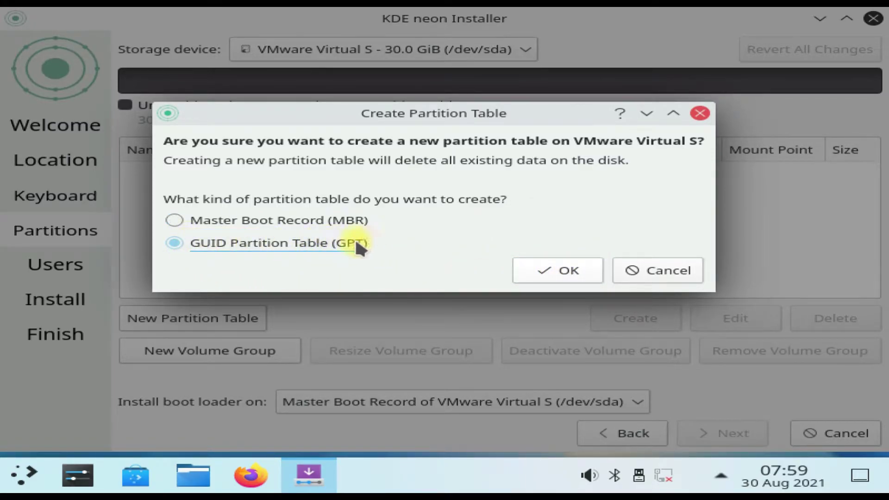
{"action": "left_click", "coordinate": [260, 222]}
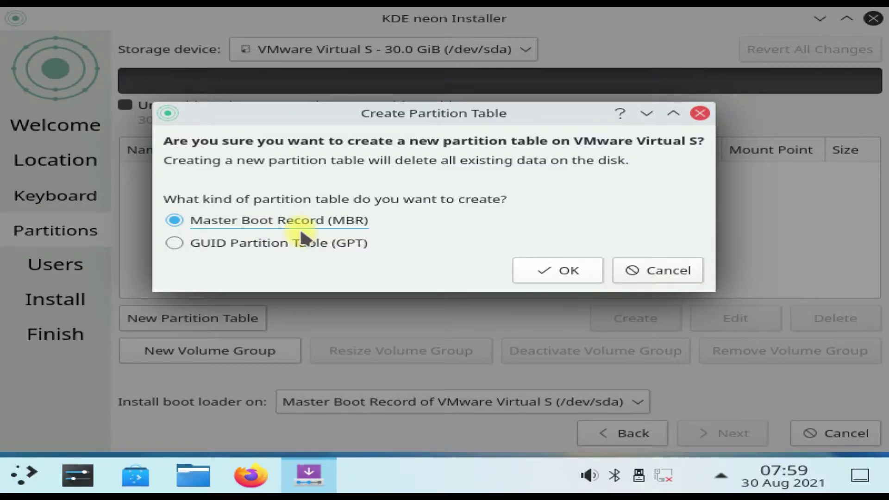
{"action": "left_click", "coordinate": [300, 233]}
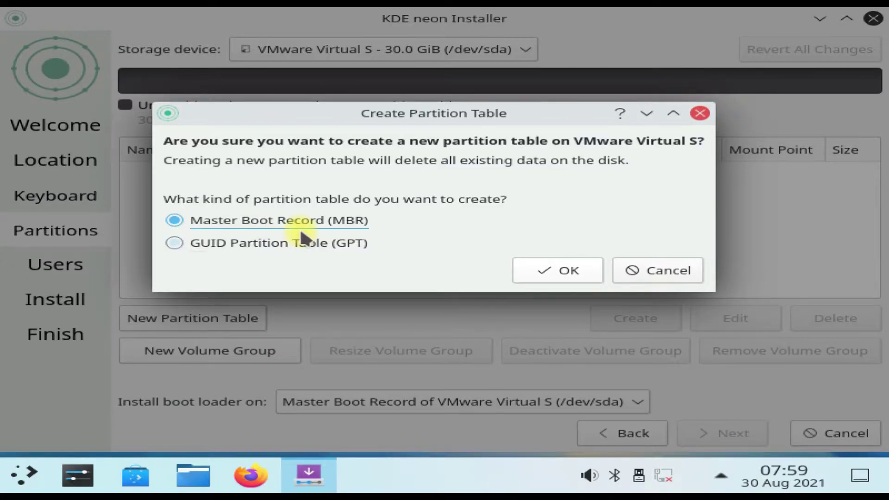
Confirm the GPT table and begin a new partition sized 28000 MiB.
{"action": "left_click", "coordinate": [535, 265]}
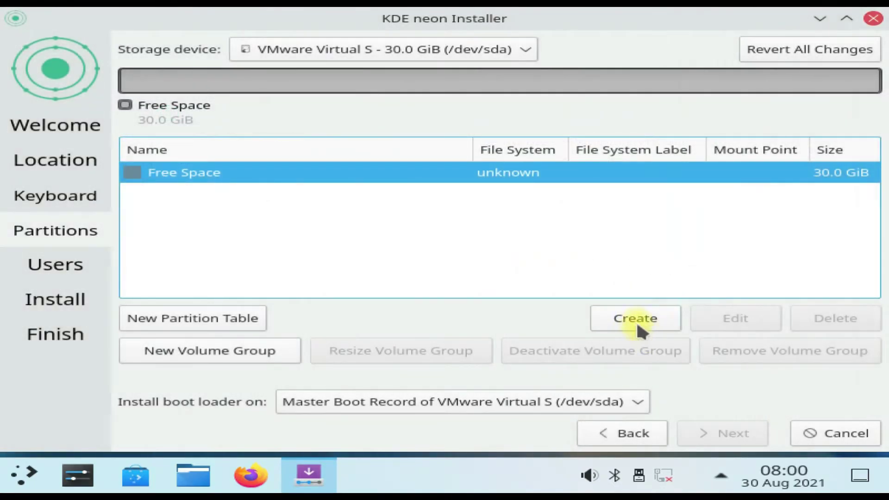
{"action": "left_click", "coordinate": [635, 318]}
{"action": "left_click_drag", "start_coordinate": [214, 103], "coordinate": [101, 92]}
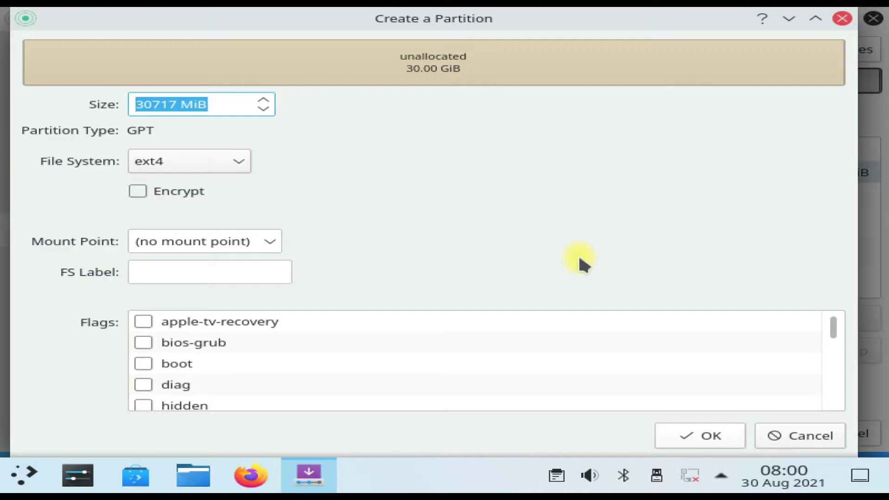
{"action": "type", "text": "28000"}
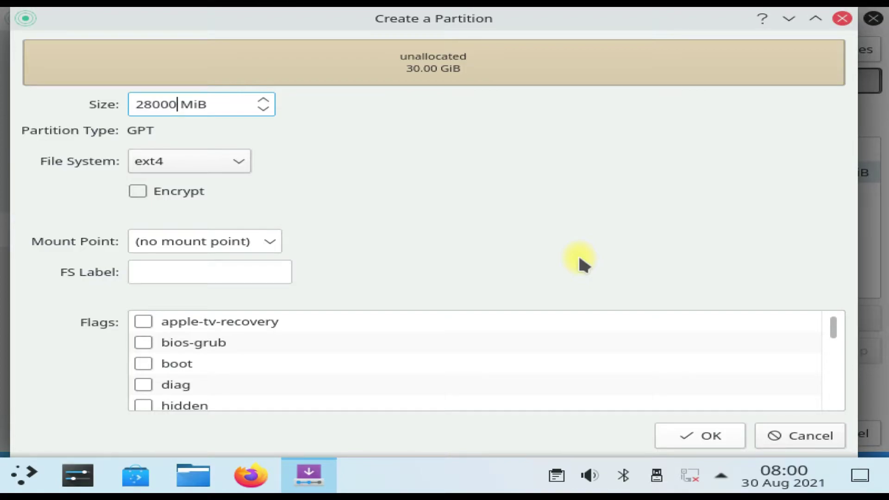
Set the new partition's file system to ext4.
{"action": "left_click", "coordinate": [228, 154]}
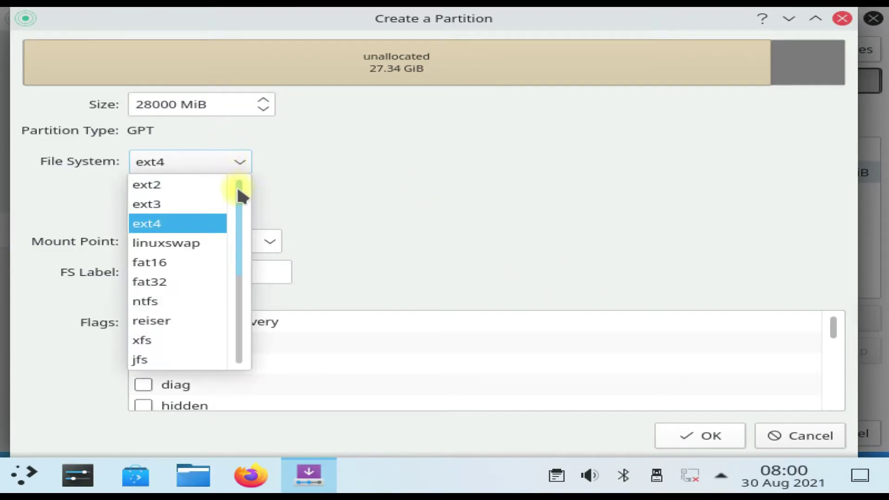
{"action": "left_click_drag", "start_coordinate": [237, 185], "coordinate": [243, 240]}
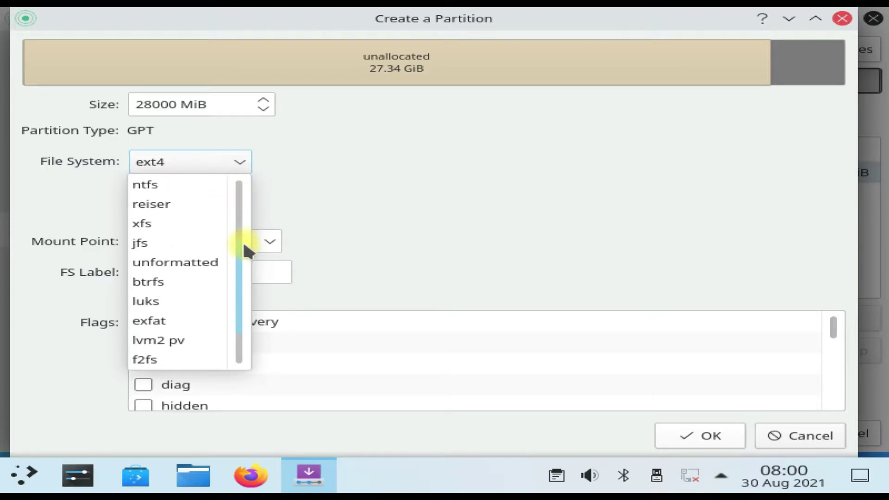
{"action": "left_click", "coordinate": [153, 284]}
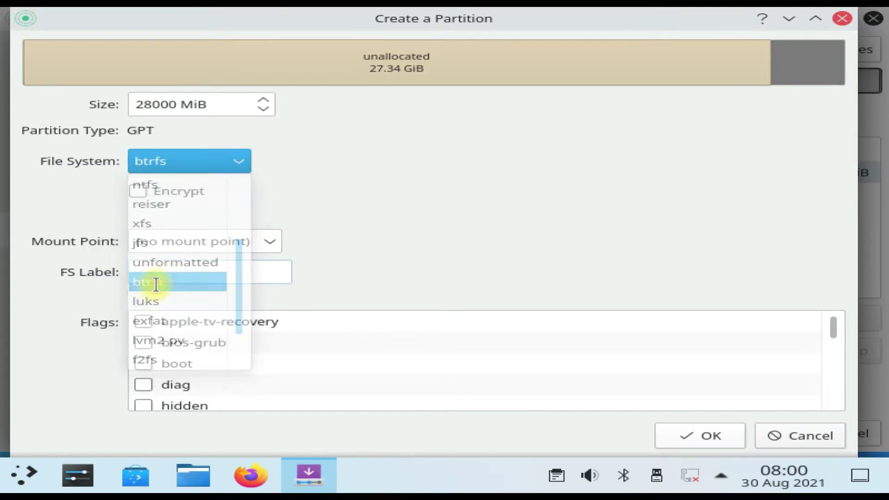
{"action": "left_click", "coordinate": [230, 163]}
{"action": "left_click_drag", "start_coordinate": [237, 253], "coordinate": [245, 174]}
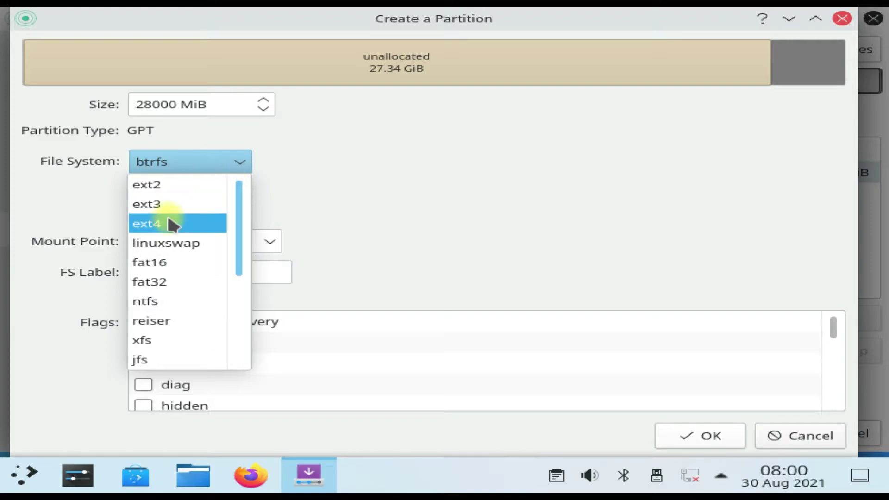
{"action": "left_click", "coordinate": [173, 224]}
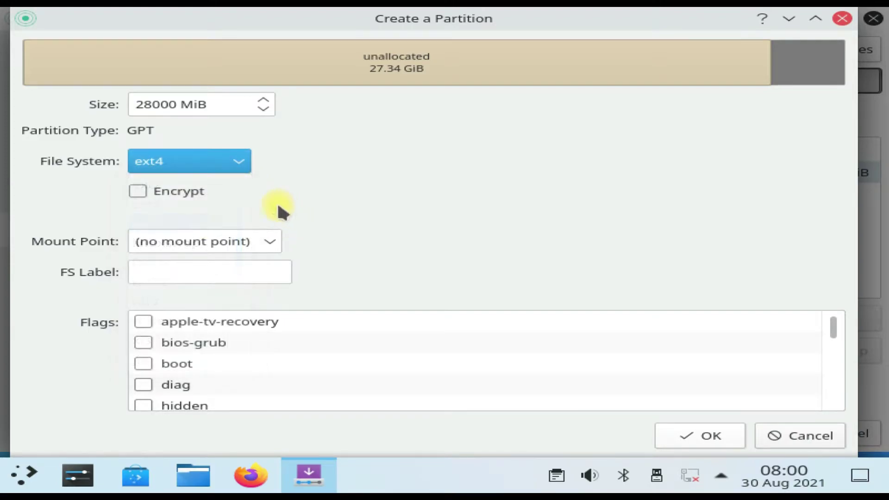
Mount it at / with the root flag and create the 27.3 GiB root partition.
{"action": "left_click", "coordinate": [271, 242]}
{"action": "left_click", "coordinate": [175, 284]}
{"action": "scroll", "coordinate": [236, 352], "scroll_direction": "down", "scroll_amount": 1}
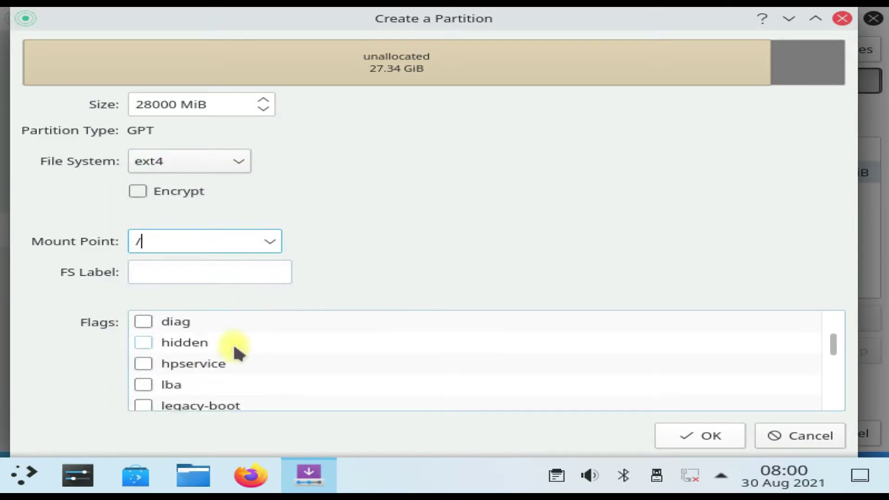
{"action": "scroll", "coordinate": [234, 348], "scroll_direction": "down", "scroll_amount": 3}
{"action": "left_click", "coordinate": [144, 366]}
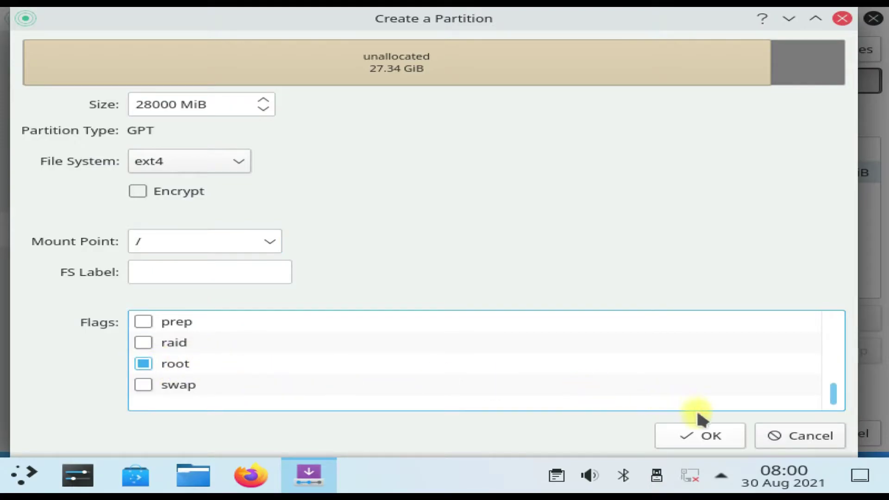
{"action": "left_click", "coordinate": [712, 432]}
{"action": "left_click", "coordinate": [216, 195]}
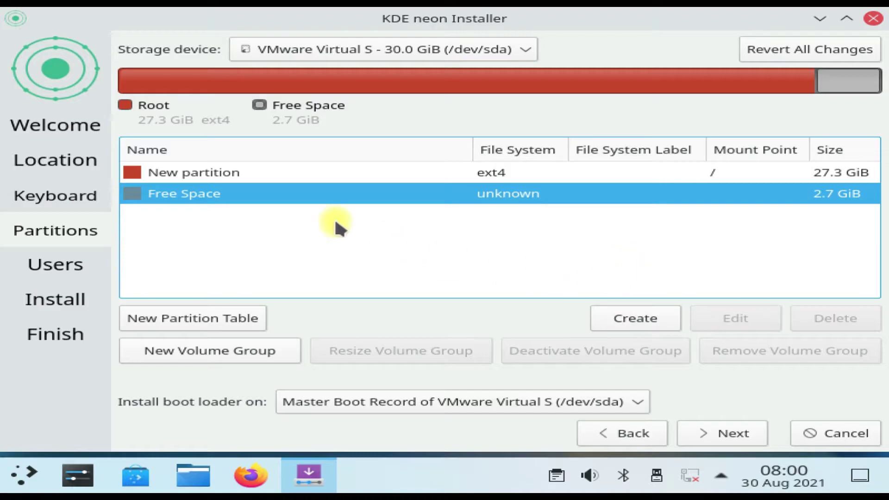
Begin a new partition in the remaining free space with size 8 MiB.
{"action": "left_click", "coordinate": [216, 172]}
{"action": "left_click", "coordinate": [209, 194]}
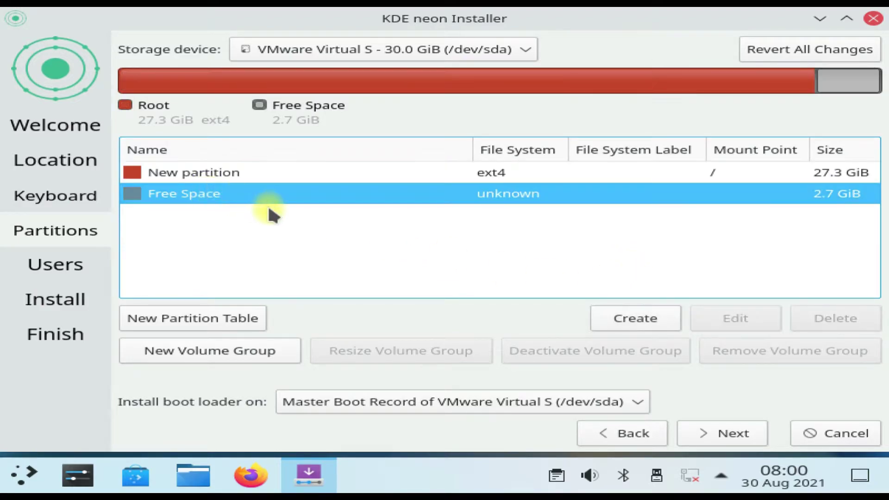
{"action": "double_click", "coordinate": [231, 194]}
{"action": "left_click_drag", "start_coordinate": [215, 106], "coordinate": [133, 102]}
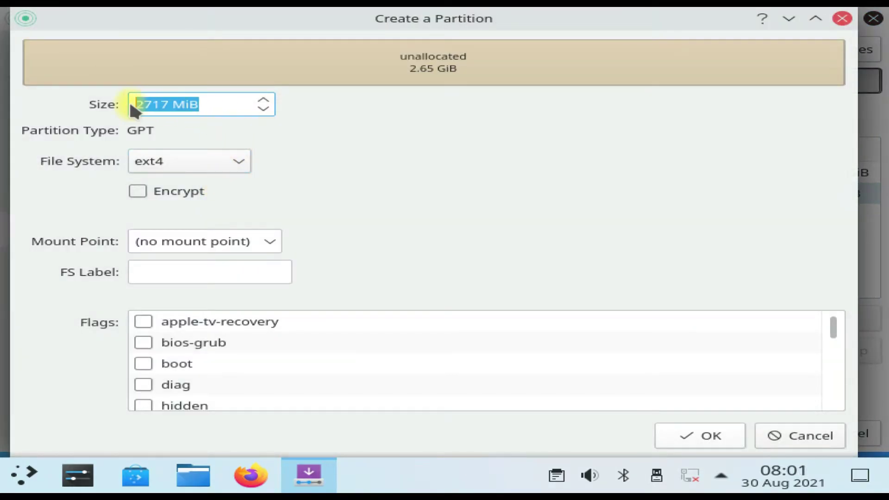
{"action": "type", "text": "8"}
Make the 8 MiB partition unformatted with the bios-grub flag and create it.
{"action": "left_click", "coordinate": [228, 163]}
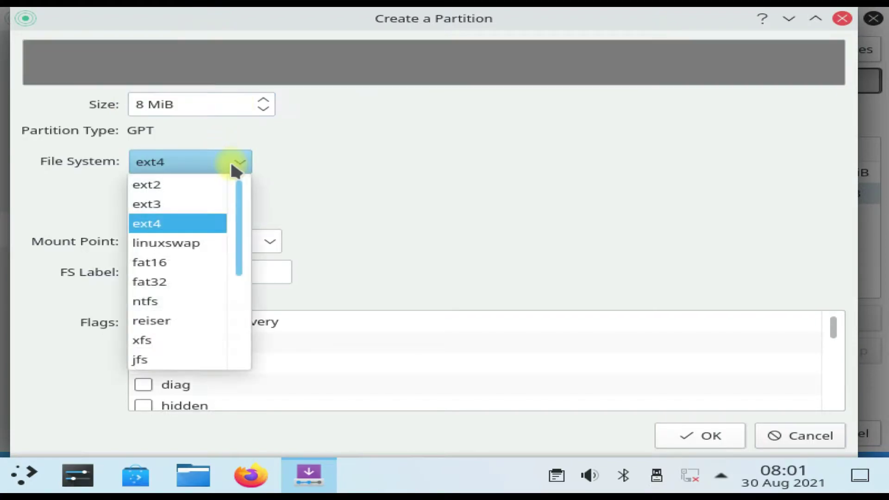
{"action": "left_click_drag", "start_coordinate": [236, 212], "coordinate": [242, 315]}
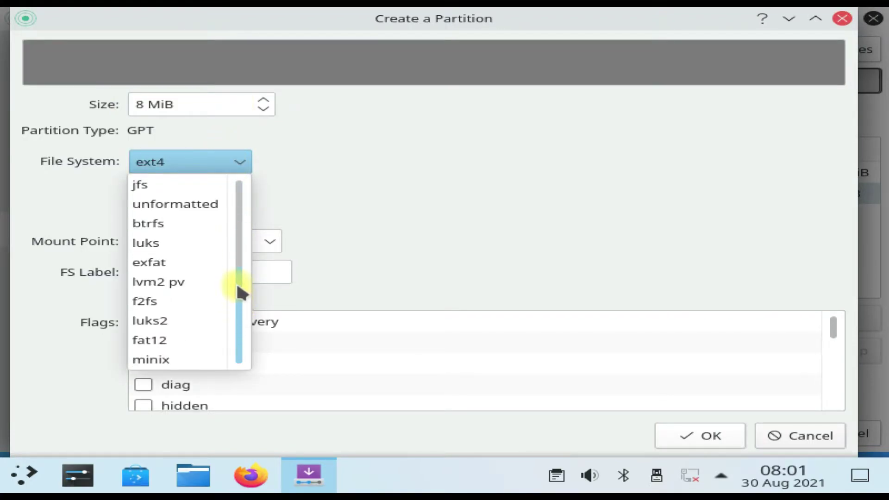
{"action": "left_click", "coordinate": [236, 185]}
{"action": "left_click", "coordinate": [239, 319]}
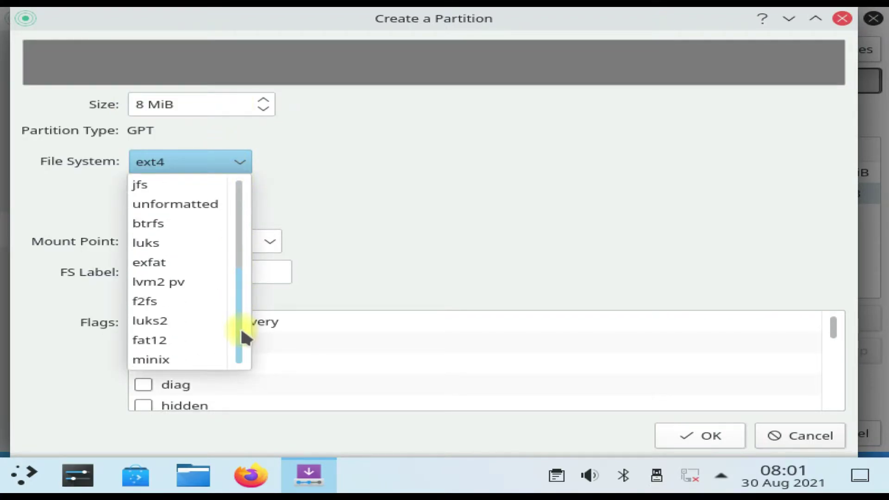
{"action": "left_click", "coordinate": [215, 202]}
{"action": "left_click", "coordinate": [240, 250]}
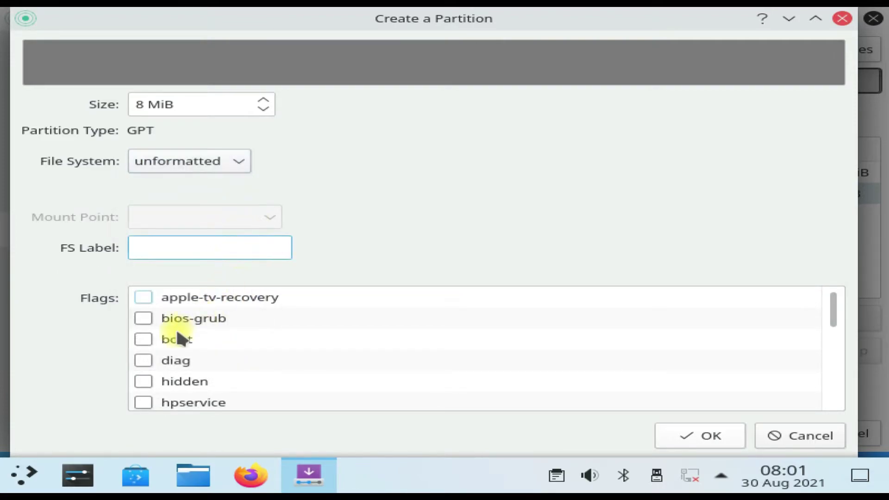
{"action": "left_click", "coordinate": [144, 318]}
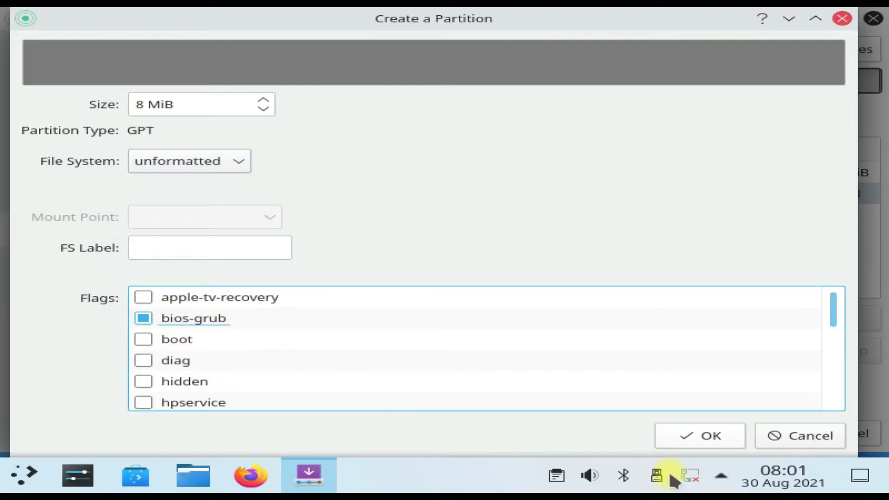
{"action": "left_click", "coordinate": [700, 433]}
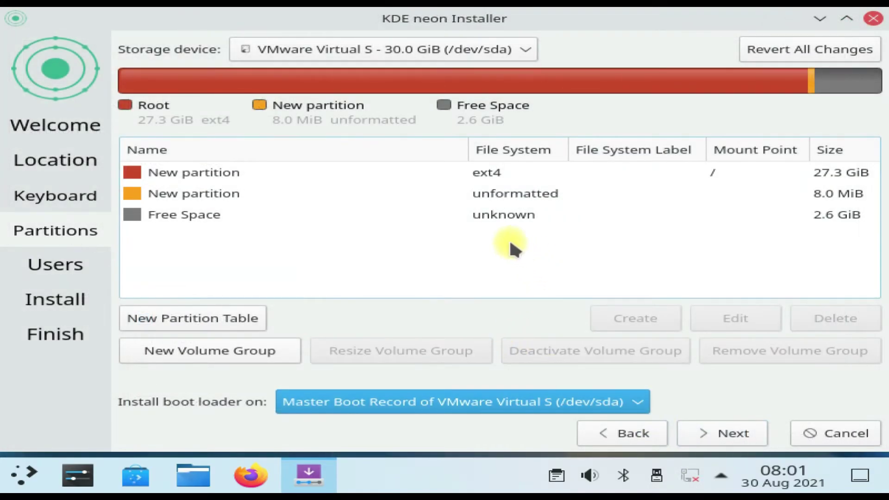
Turn the remaining 2709 MiB into a linuxswap partition with the swap flag, then proceed to Users.
{"action": "left_click", "coordinate": [518, 213]}
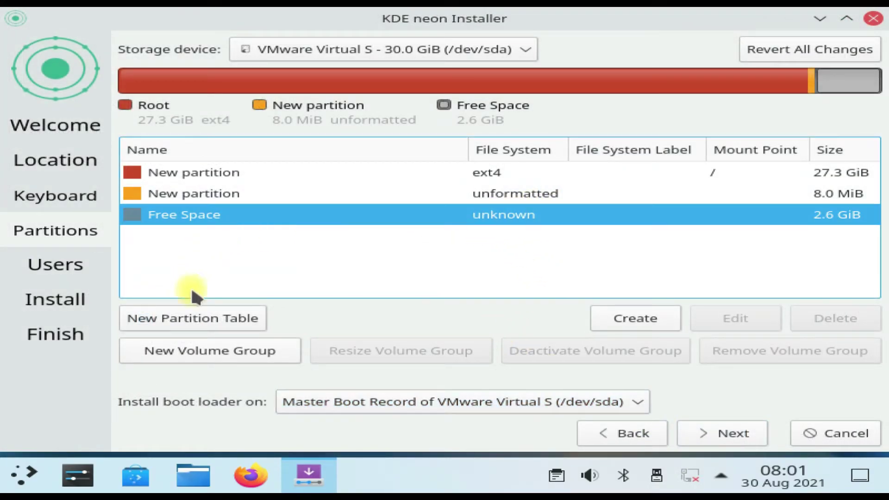
{"action": "left_click", "coordinate": [648, 315]}
{"action": "left_click", "coordinate": [236, 157]}
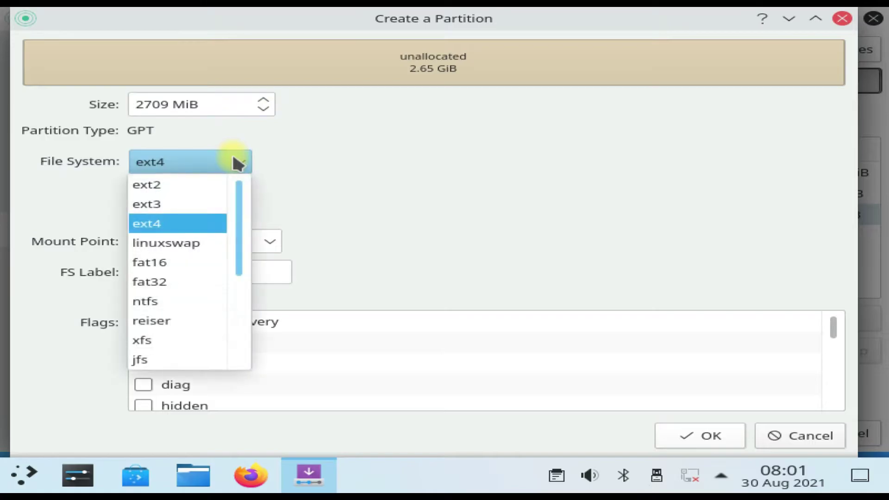
{"action": "left_click", "coordinate": [202, 241]}
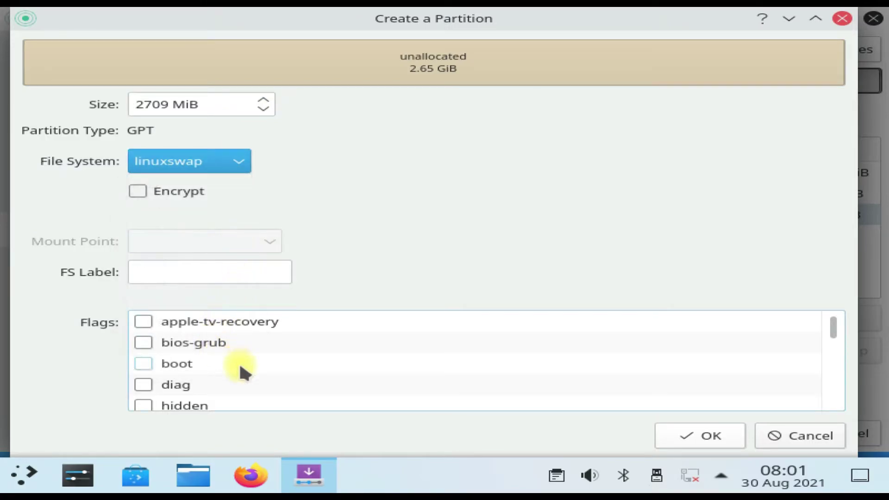
{"action": "scroll", "coordinate": [239, 361], "scroll_direction": "down", "scroll_amount": 4}
{"action": "left_click", "coordinate": [146, 382]}
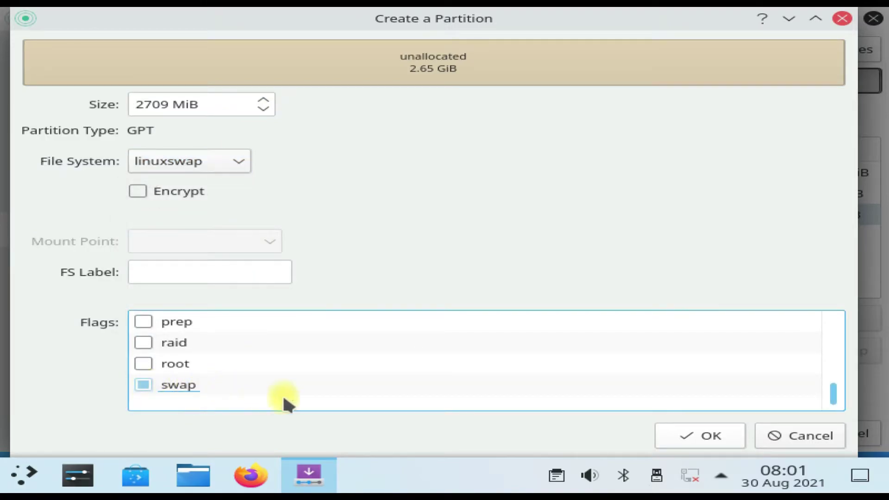
{"action": "left_click", "coordinate": [675, 432]}
{"action": "left_click", "coordinate": [712, 424]}
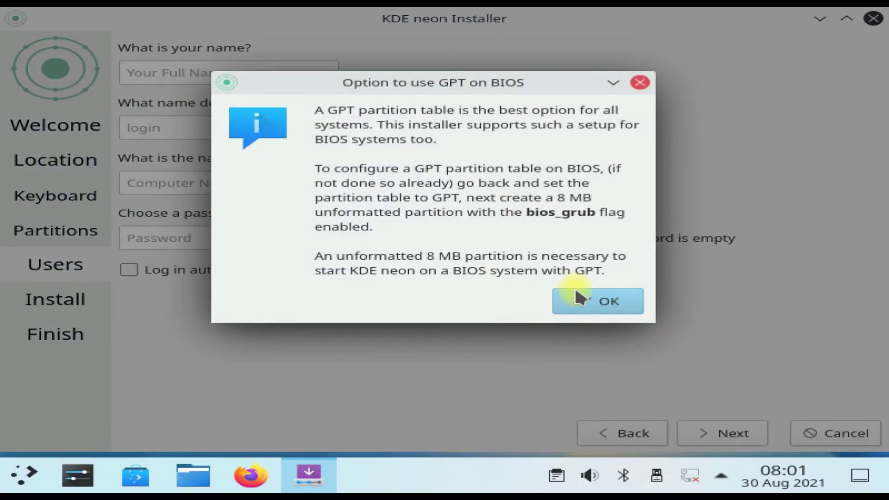
Dismiss the GPT on BIOS notice, enter and confirm the account password, and begin installing.
{"action": "left_click", "coordinate": [575, 286]}
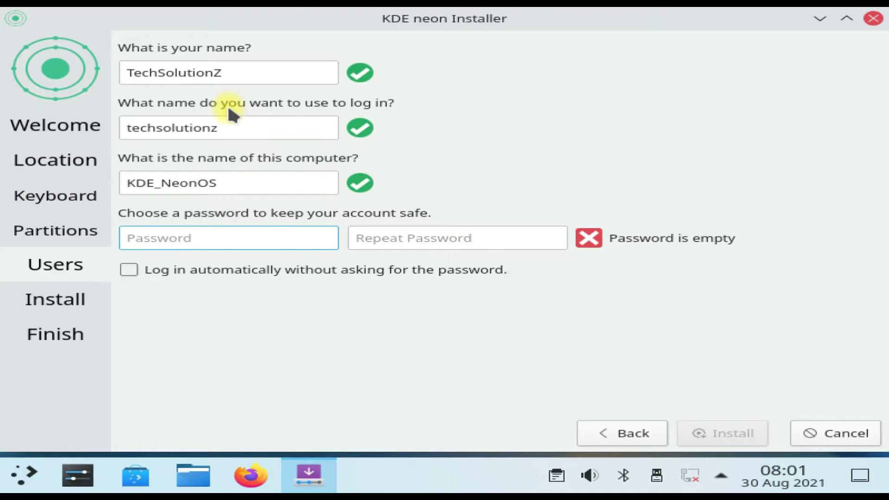
{"action": "type", "text": "******"}
{"action": "key", "text": "Tab"}
{"action": "type", "text": "******"}
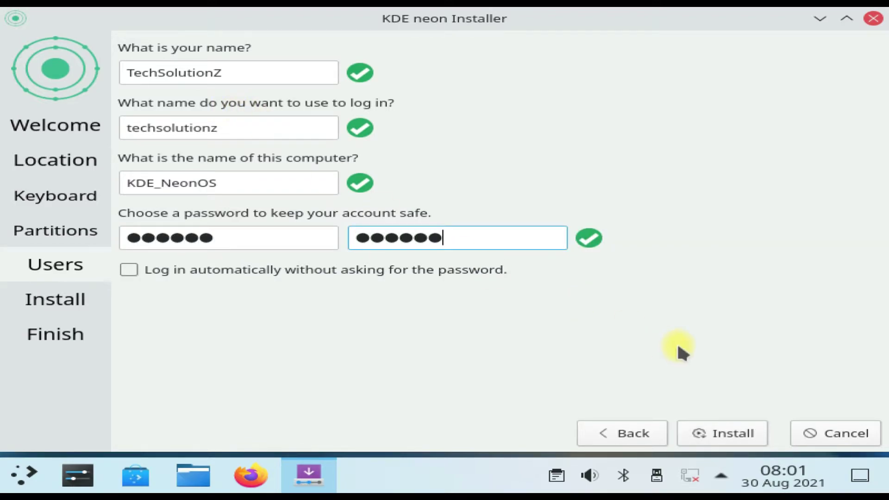
{"action": "left_click", "coordinate": [712, 427]}
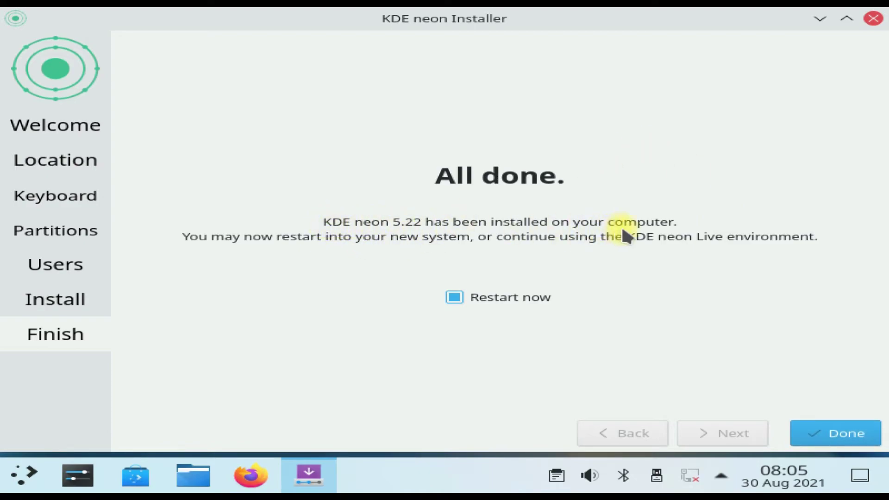
After installation completes, finish with Restart now checked to reboot into KDE neon.
{"action": "left_click", "coordinate": [813, 425]}
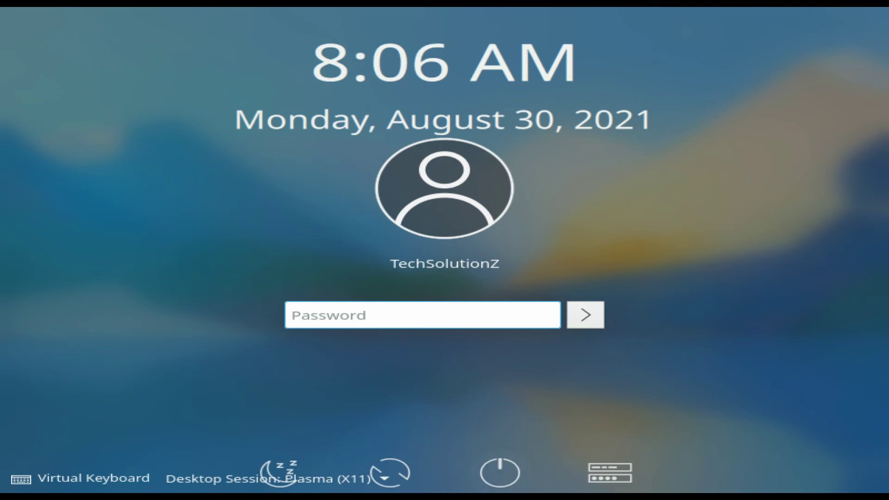
Choose the Plasma (X11) session and sign in with the account password.
{"action": "left_click", "coordinate": [381, 477]}
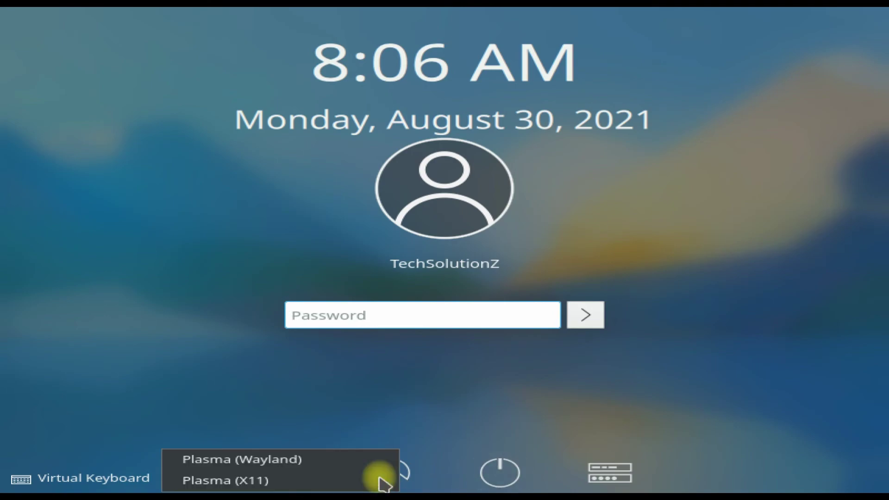
{"action": "left_click", "coordinate": [385, 315]}
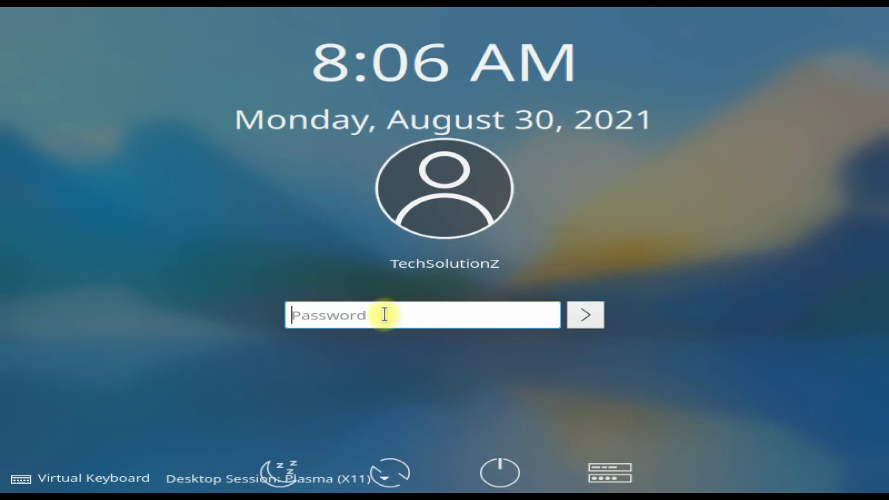
{"action": "type", "text": "******"}
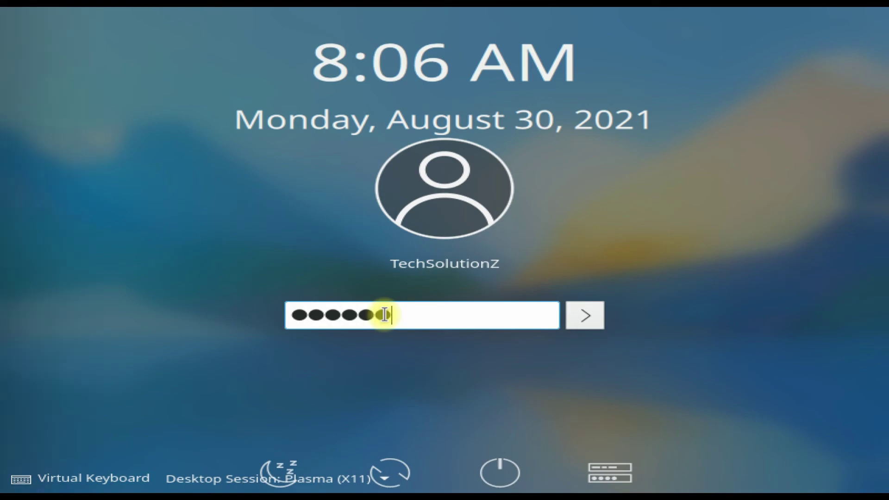
{"action": "key", "text": "Return"}
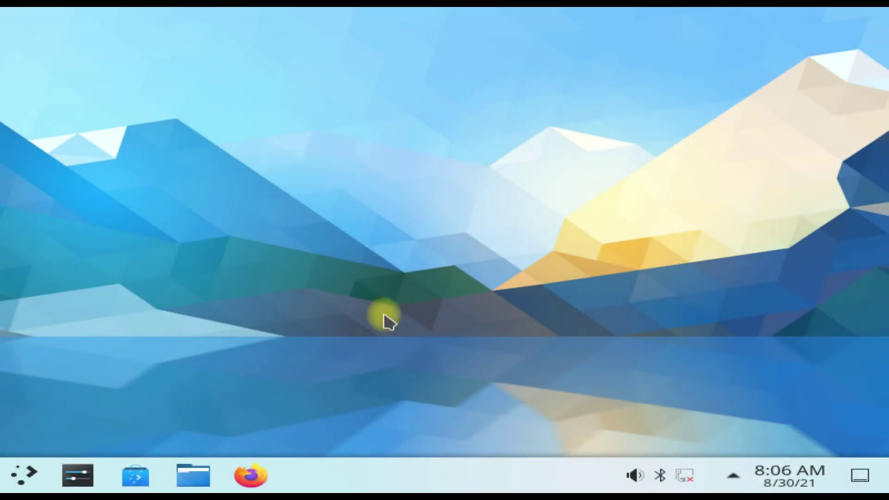